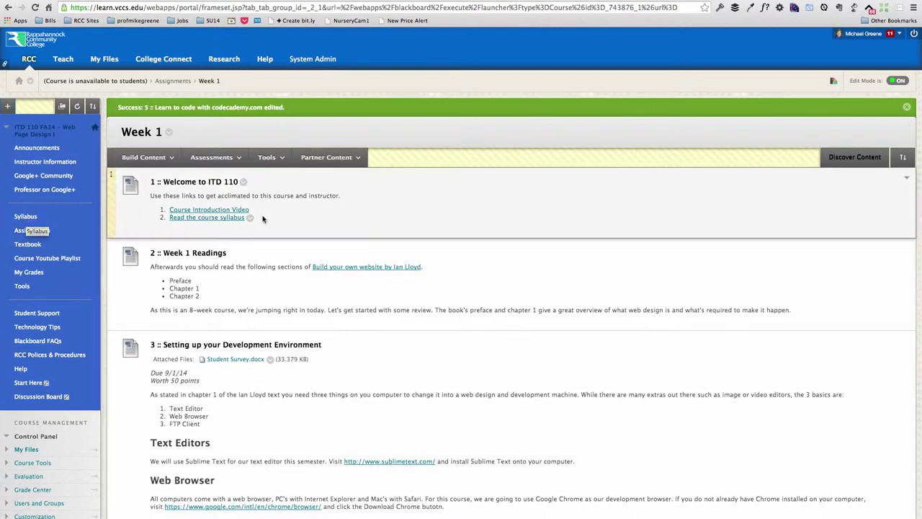
Step: Open the Build your own website book from the Week 1 Readings, look through its table of contents, and return to the course page
{"action": "scroll", "coordinate": [281, 219], "scroll_direction": "down", "scroll_amount": 1}
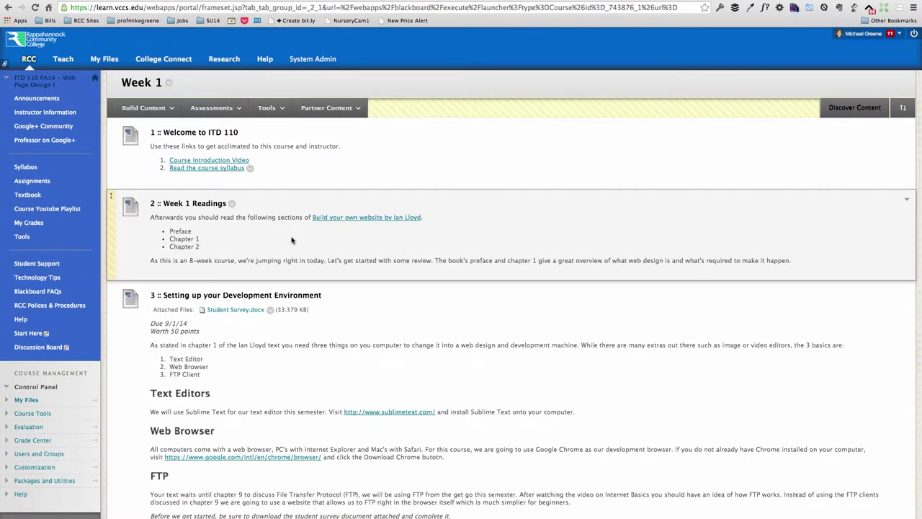
{"action": "scroll", "coordinate": [287, 231], "scroll_direction": "down", "scroll_amount": 1}
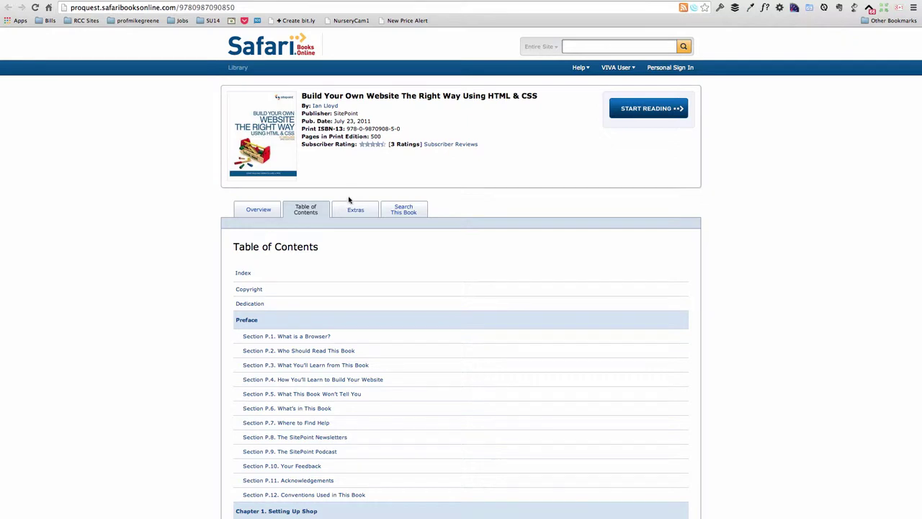
{"action": "scroll", "coordinate": [432, 251], "scroll_direction": "down", "scroll_amount": 3}
{"action": "scroll", "coordinate": [433, 251], "scroll_direction": "down", "scroll_amount": 2}
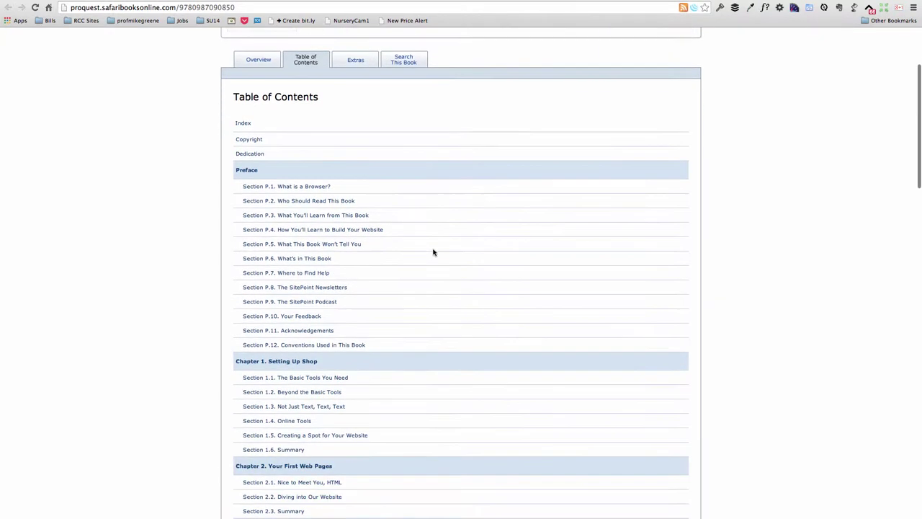
{"action": "scroll", "coordinate": [433, 252], "scroll_direction": "down", "scroll_amount": 2}
{"action": "scroll", "coordinate": [433, 252], "scroll_direction": "down", "scroll_amount": 2}
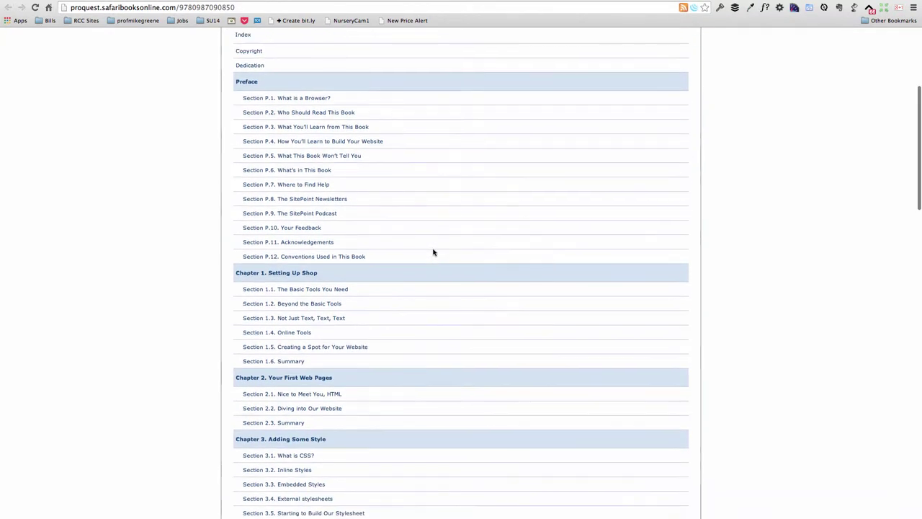
{"action": "scroll", "coordinate": [334, 224], "scroll_direction": "down", "scroll_amount": 2}
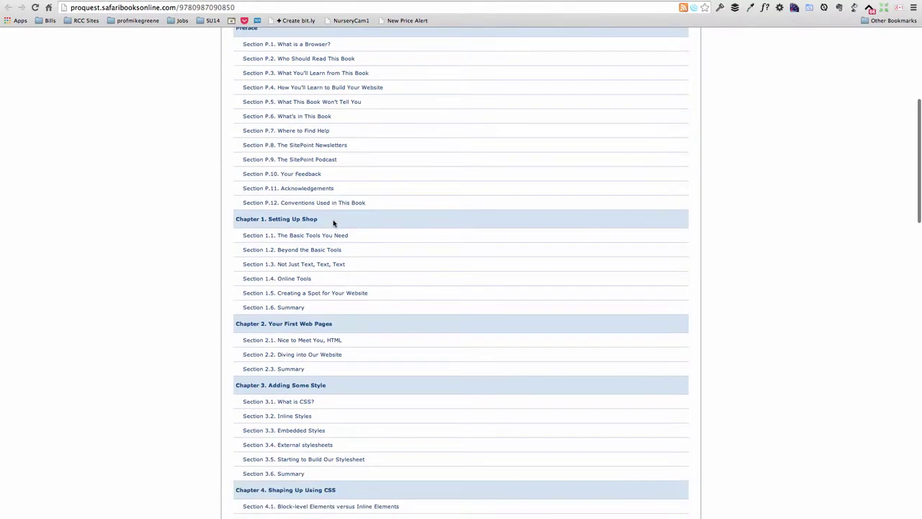
{"action": "scroll", "coordinate": [333, 223], "scroll_direction": "up", "scroll_amount": 7}
{"action": "scroll", "coordinate": [331, 224], "scroll_direction": "up", "scroll_amount": 2}
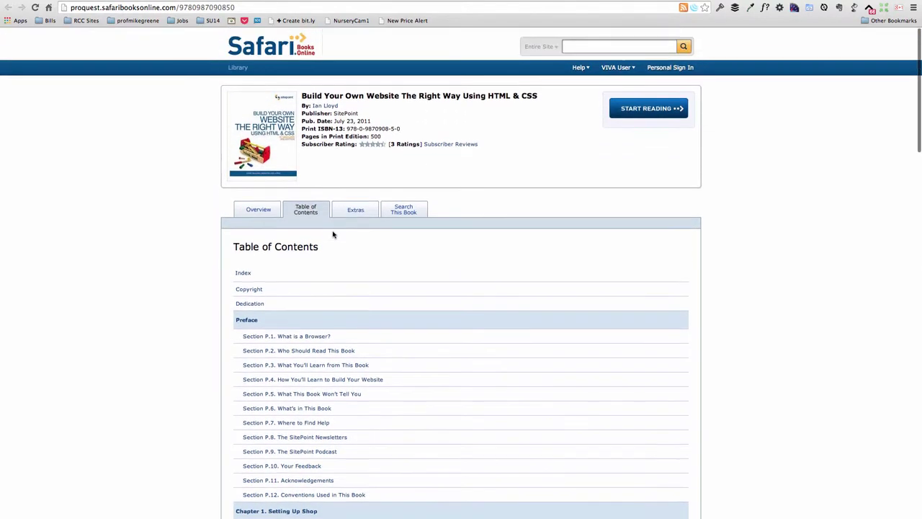
{"action": "left_click", "coordinate": [513, 3]}
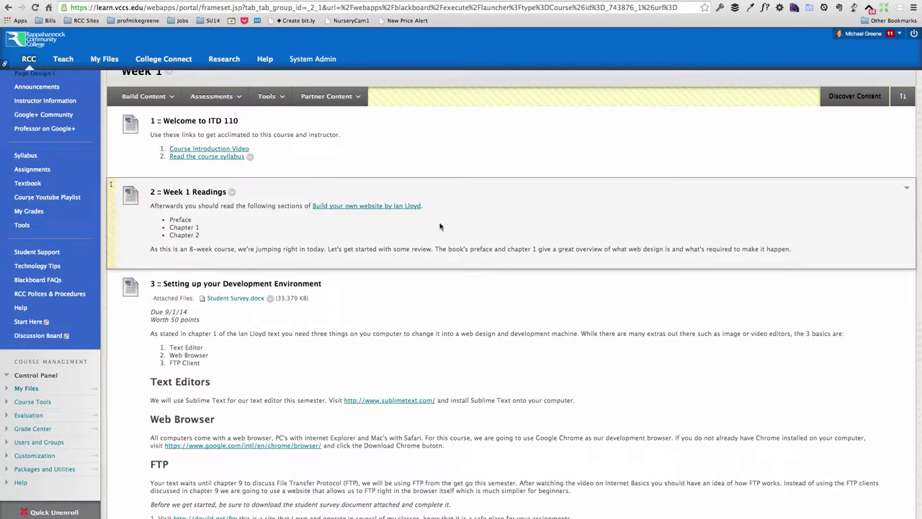
Step: Open the Sublime Text website from the Text Editors section, view its OS X download option, and return to the course page
{"action": "scroll", "coordinate": [440, 226], "scroll_direction": "down", "scroll_amount": 5}
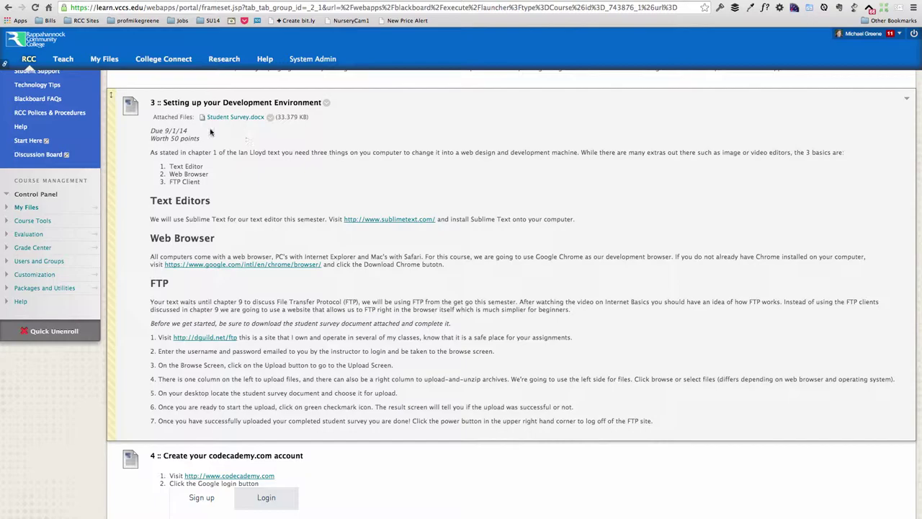
{"action": "left_click", "coordinate": [382, 219]}
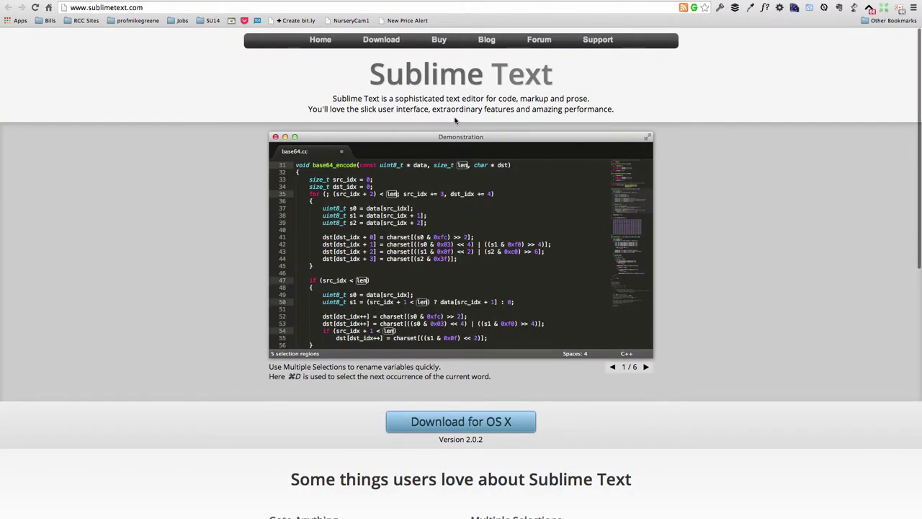
{"action": "mouse_move", "coordinate": [475, 423]}
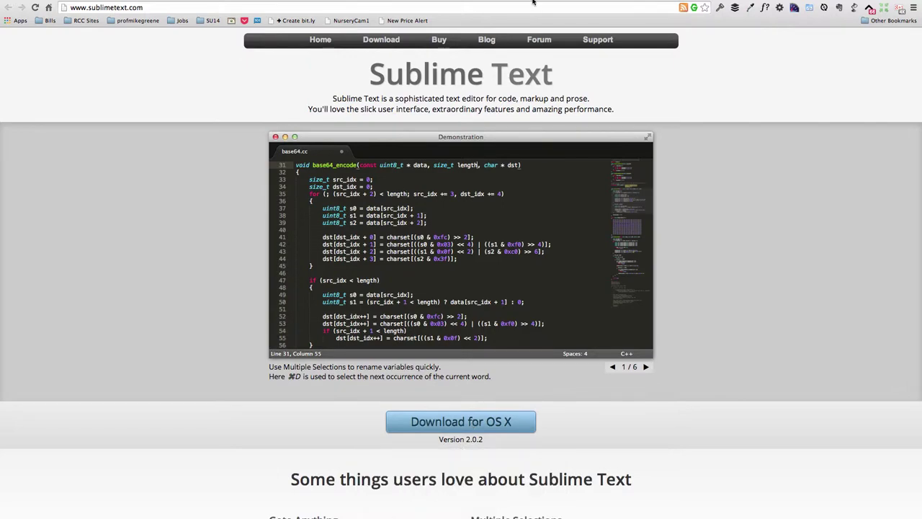
{"action": "left_click", "coordinate": [7, 7]}
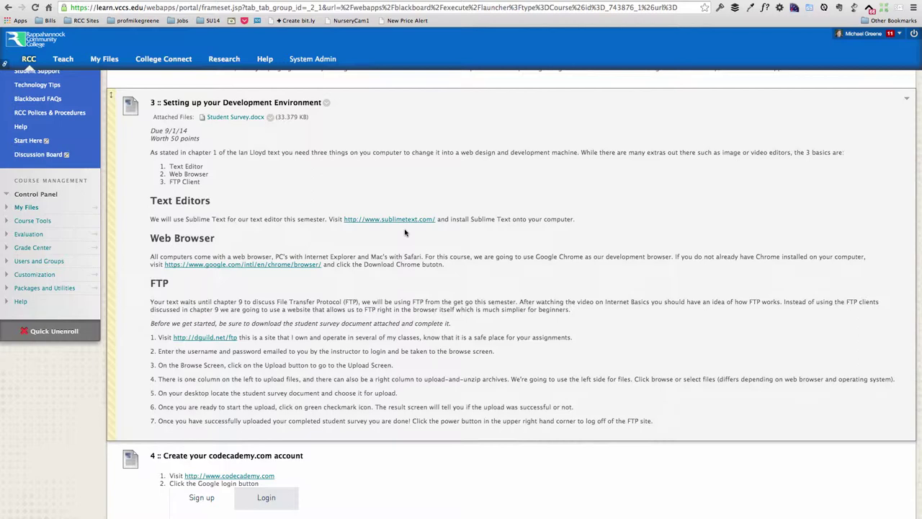
Step: Open the Chrome download page from the Web Browser section, view it, and close it again
{"action": "scroll", "coordinate": [404, 232], "scroll_direction": "down", "scroll_amount": 2}
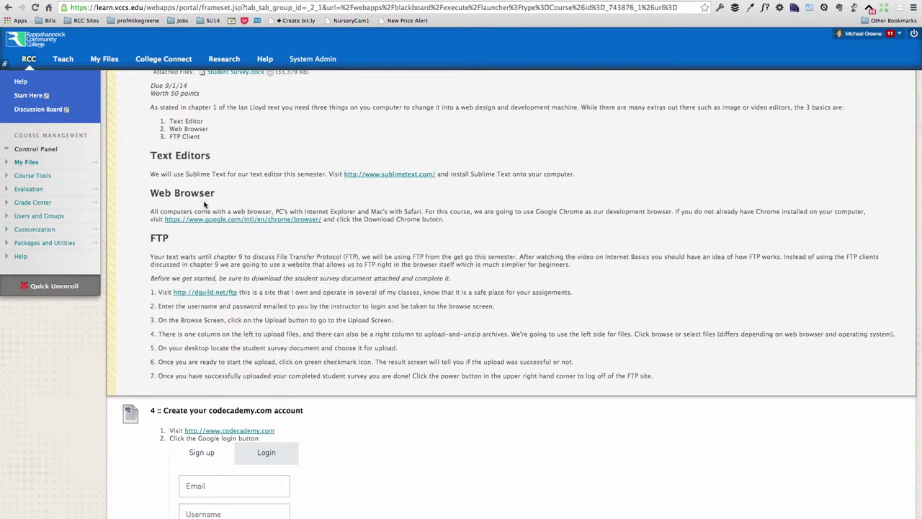
{"action": "left_click", "coordinate": [249, 220]}
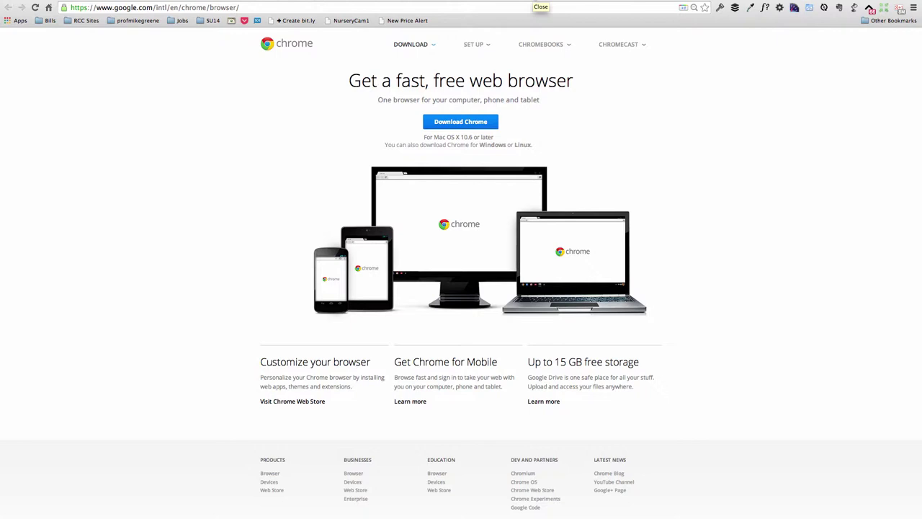
{"action": "left_click", "coordinate": [540, 1]}
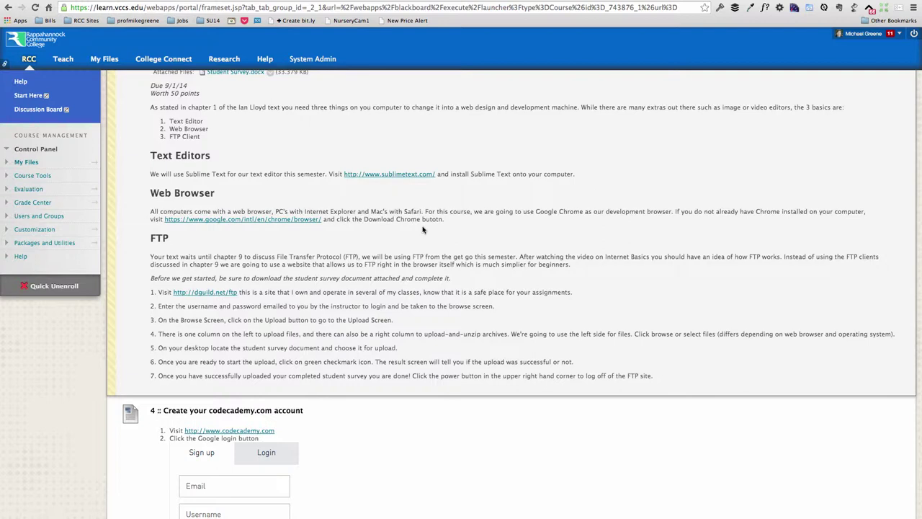
Step: Open the dguild.net/ftp site from the FTP section and go into directory 15 under /public_html/dguild
{"action": "scroll", "coordinate": [417, 220], "scroll_direction": "down", "scroll_amount": 1}
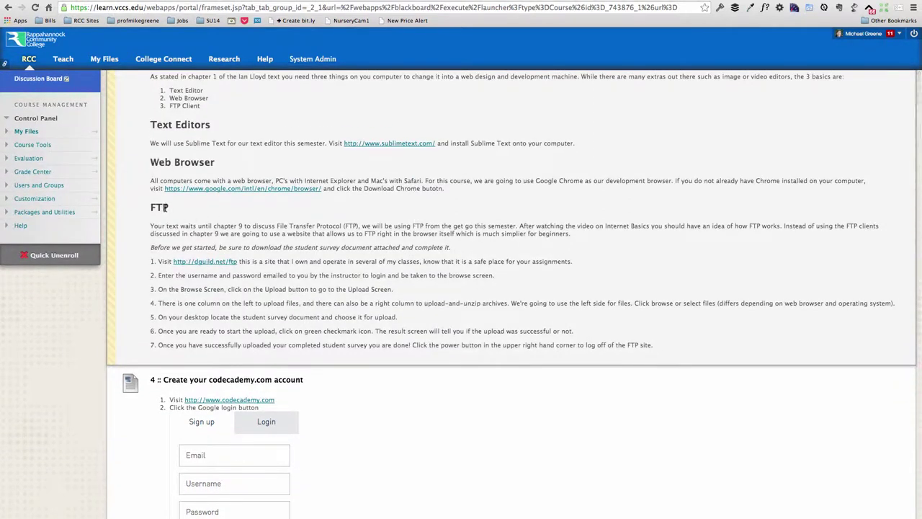
{"action": "left_click", "coordinate": [214, 263]}
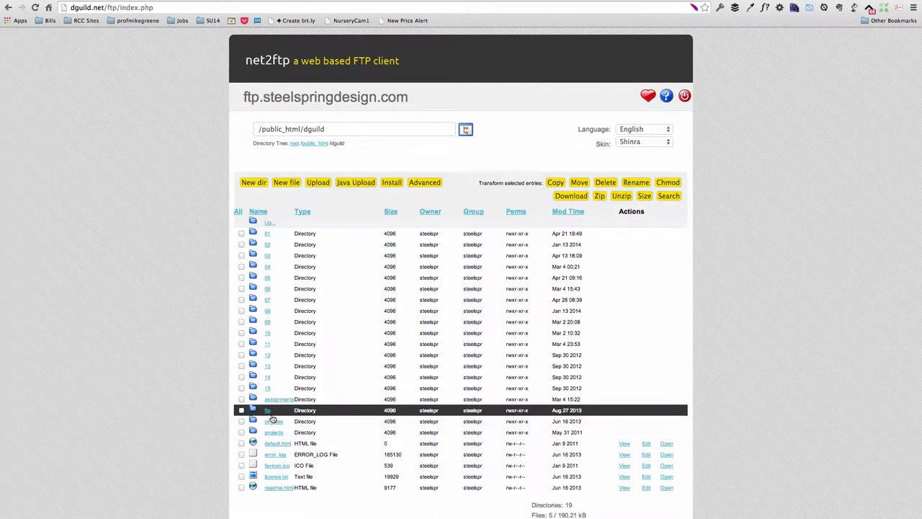
{"action": "left_click", "coordinate": [267, 391]}
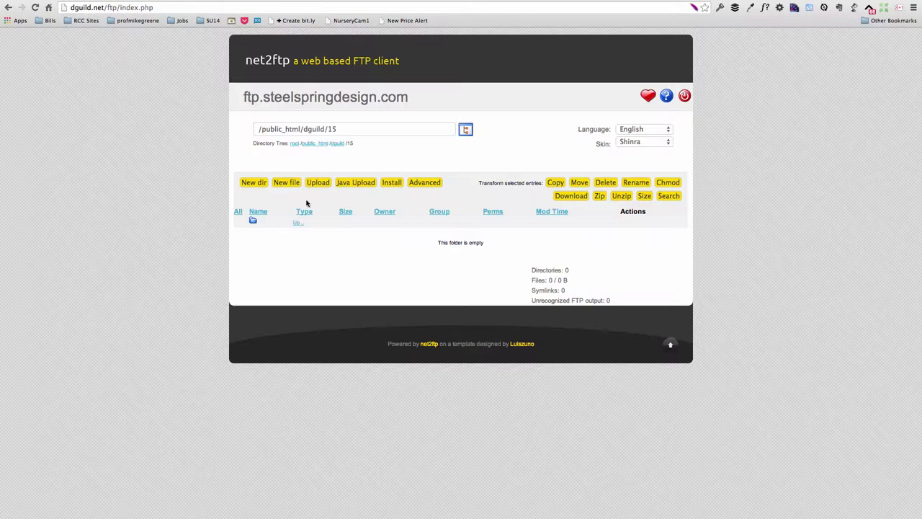
Step: Open the upload form for directory 15, bring up and cancel its file picker, and recheck the FTP instructions on the course page
{"action": "left_click", "coordinate": [318, 182]}
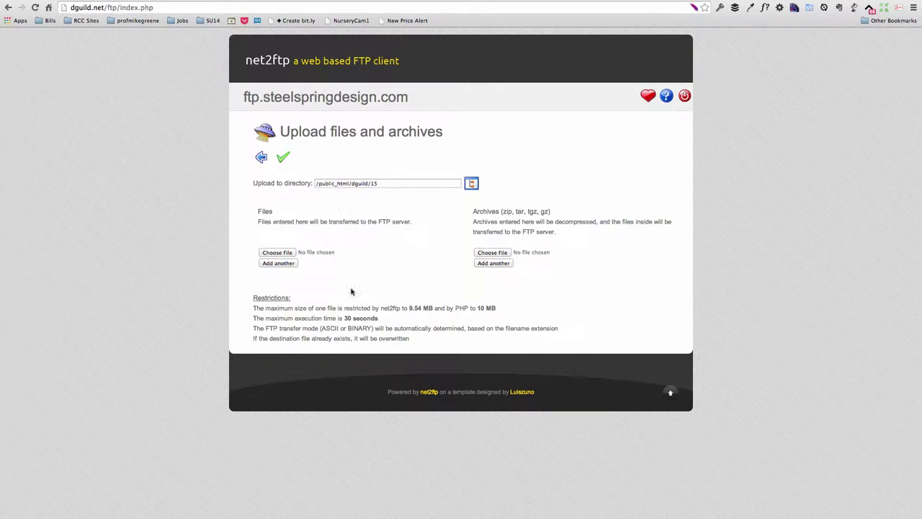
{"action": "left_click", "coordinate": [279, 253]}
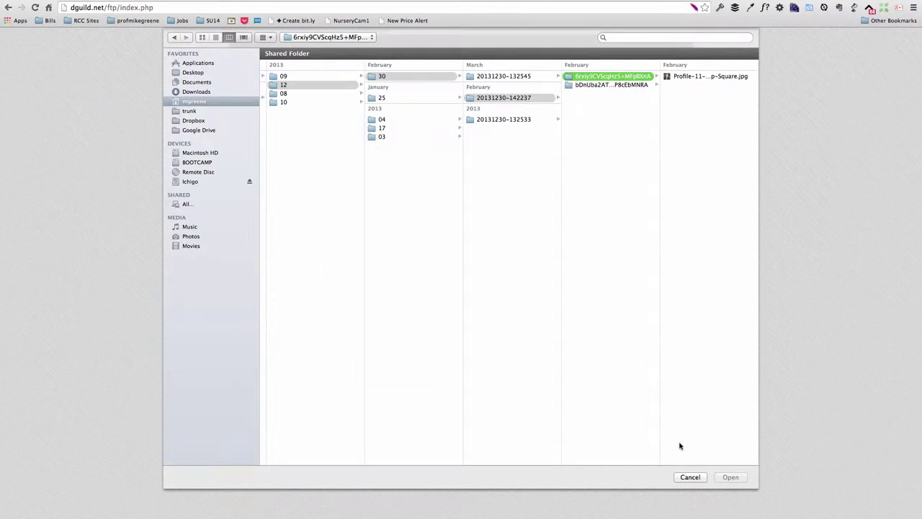
{"action": "left_click", "coordinate": [681, 480]}
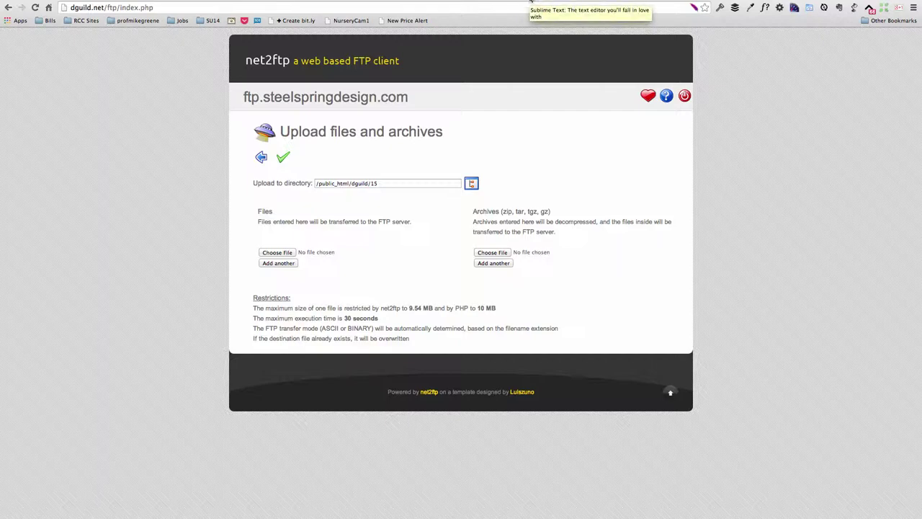
{"action": "left_click", "coordinate": [504, 1]}
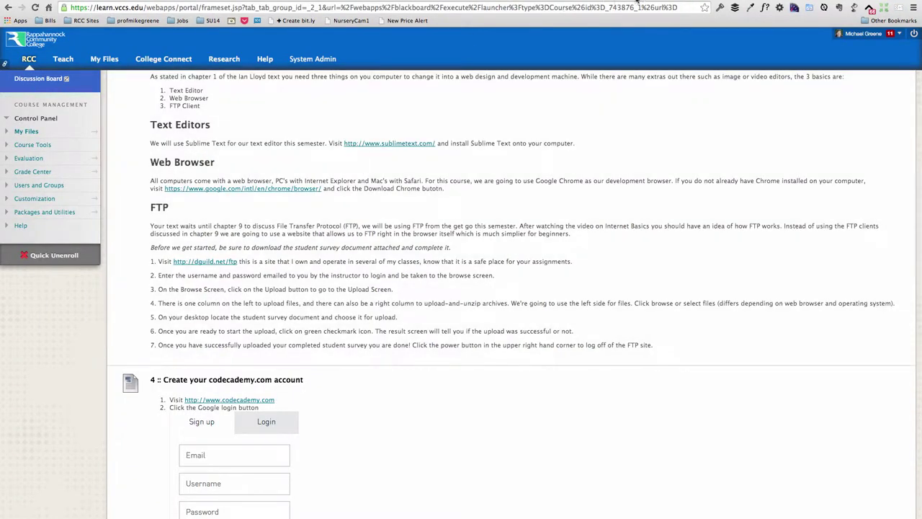
{"action": "left_click", "coordinate": [639, 2]}
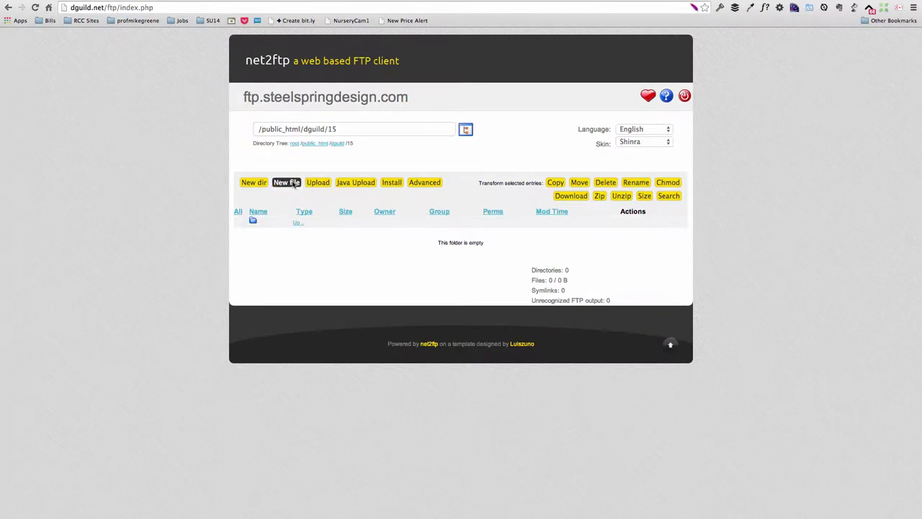
Step: Create a new directory named Chapter2 inside directory 15, open it, and select its path
{"action": "left_click", "coordinate": [254, 183]}
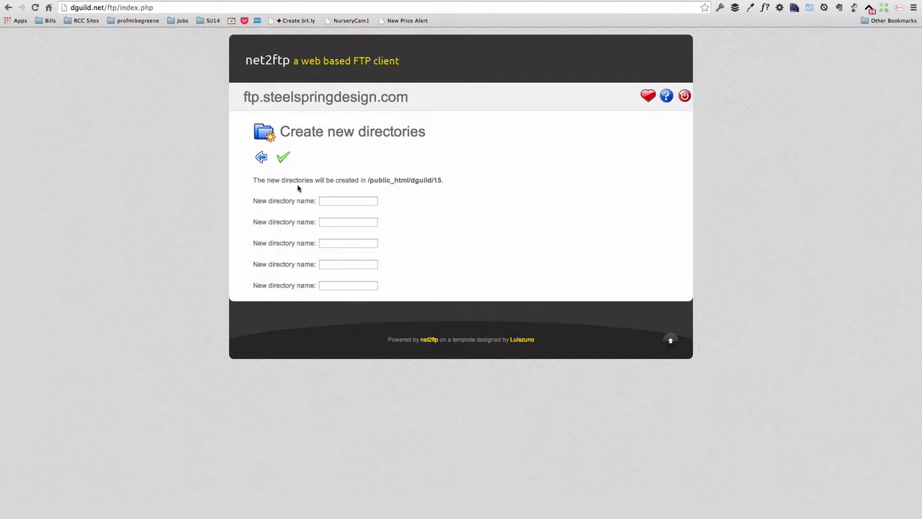
{"action": "type", "text": "Chapter"}
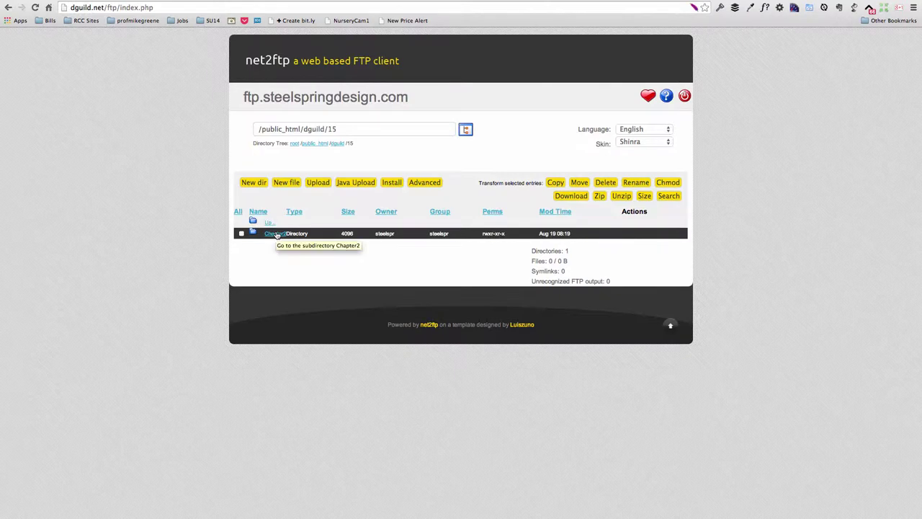
{"action": "left_click", "coordinate": [276, 234]}
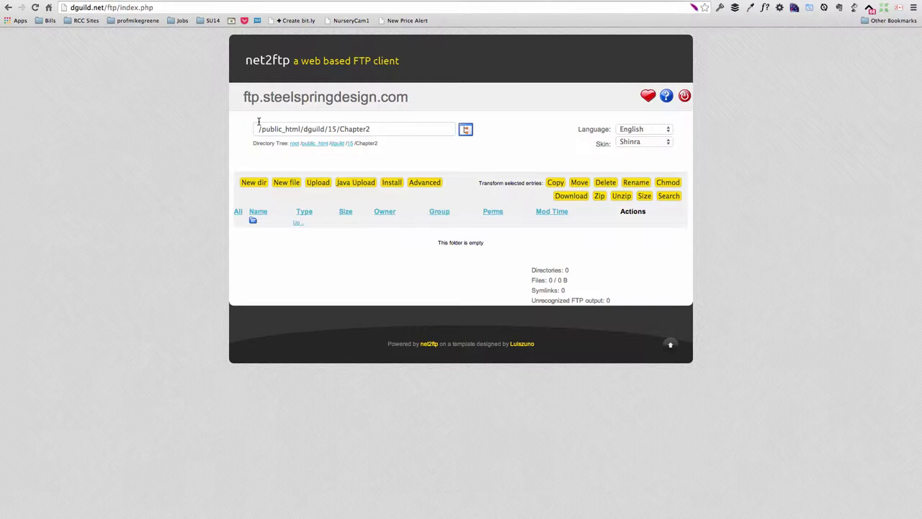
{"action": "left_click_drag", "start_coordinate": [259, 128], "coordinate": [377, 129]}
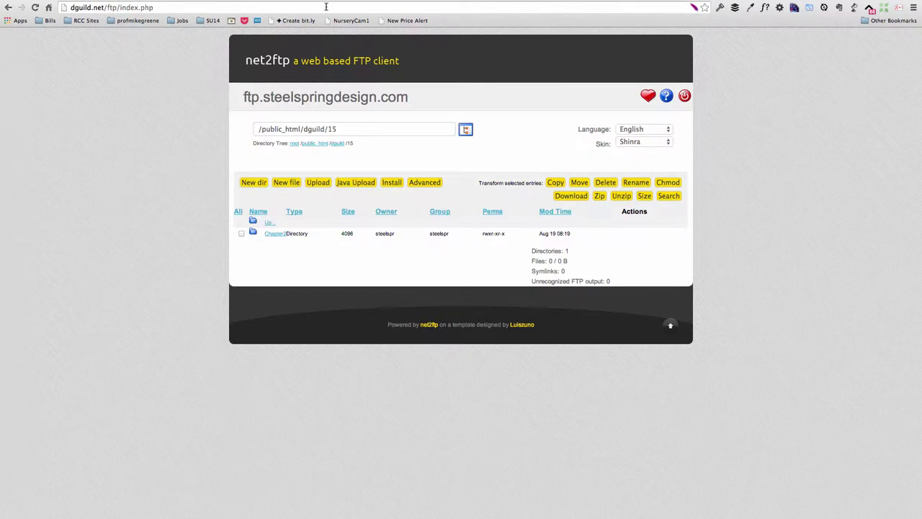
Step: Open codecademy.com from item 4 of the Week 1 page and sign in with an existing Google account
{"action": "left_click", "coordinate": [499, 1]}
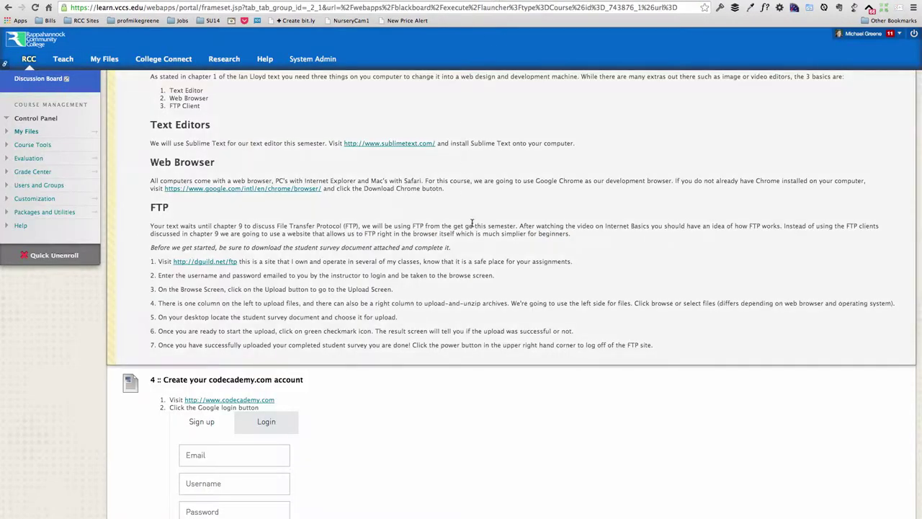
{"action": "scroll", "coordinate": [479, 240], "scroll_direction": "down", "scroll_amount": 5}
{"action": "scroll", "coordinate": [479, 240], "scroll_direction": "down", "scroll_amount": 3}
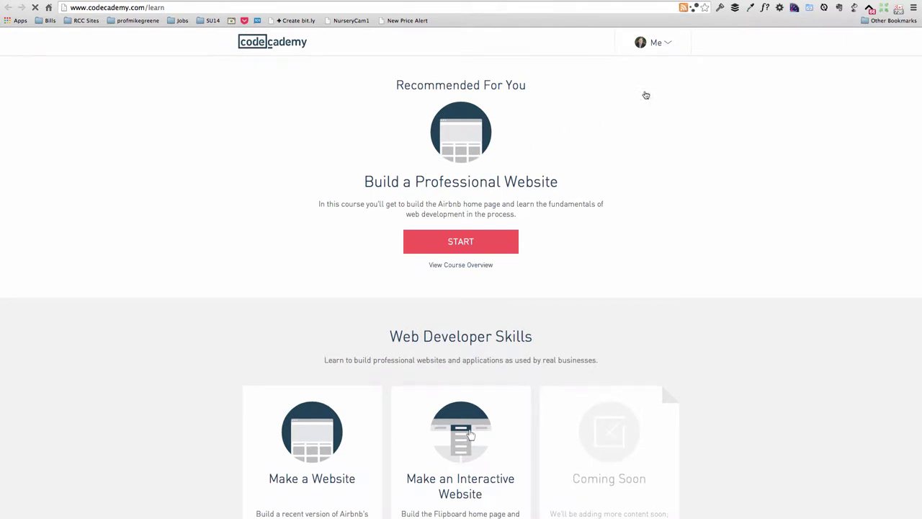
{"action": "left_click", "coordinate": [657, 46]}
{"action": "left_click", "coordinate": [583, 153]}
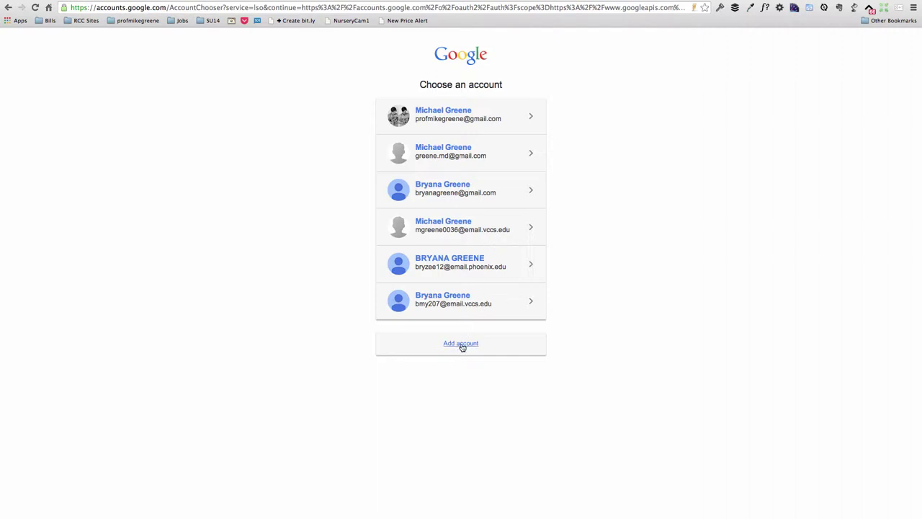
{"action": "left_click", "coordinate": [451, 131]}
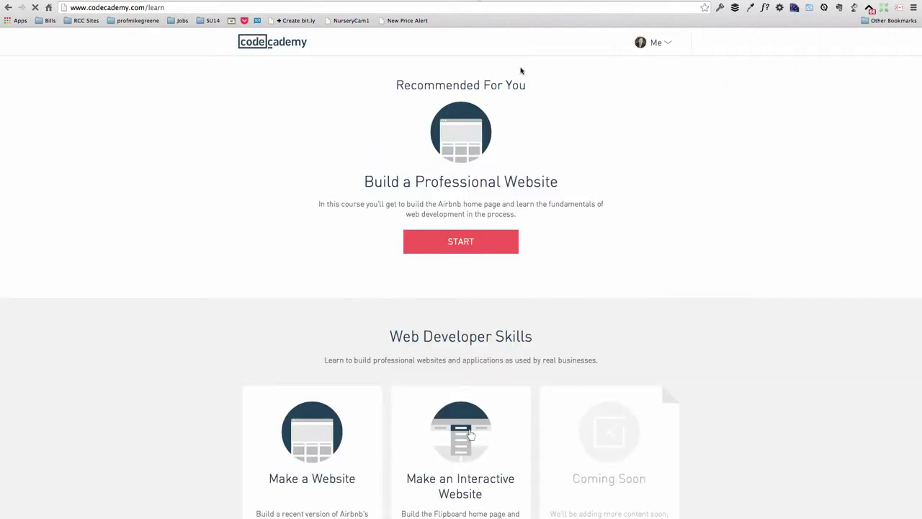
Step: Find the HTML & CSS track under Language Skills and open its HTML Basics course
{"action": "scroll", "coordinate": [716, 220], "scroll_direction": "down", "scroll_amount": 10}
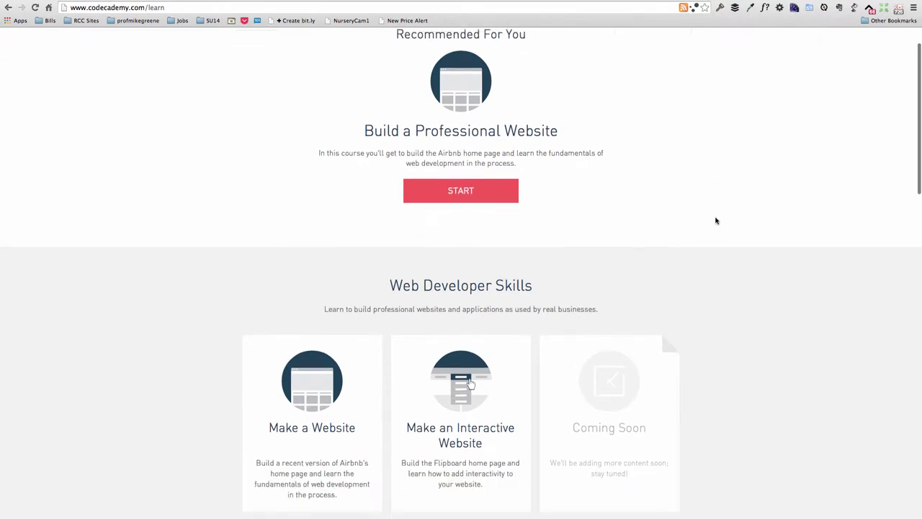
{"action": "scroll", "coordinate": [747, 230], "scroll_direction": "down", "scroll_amount": 1}
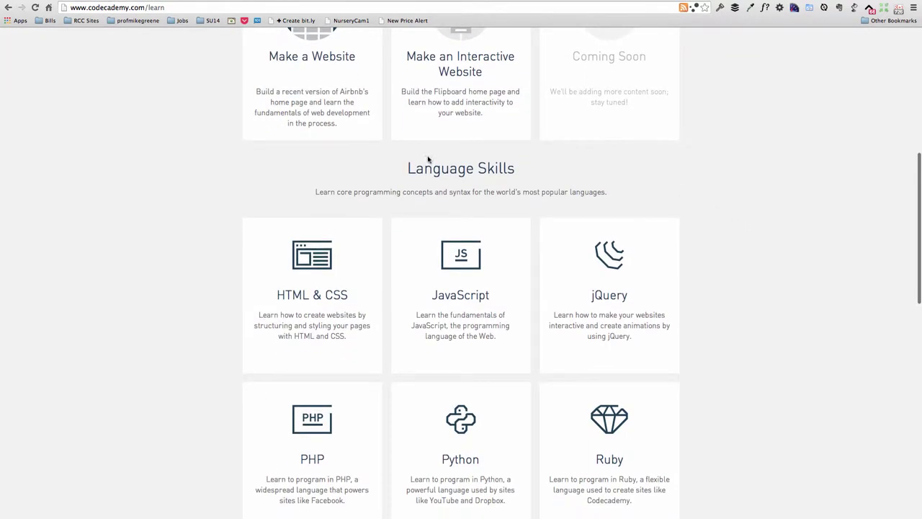
{"action": "left_click", "coordinate": [294, 260]}
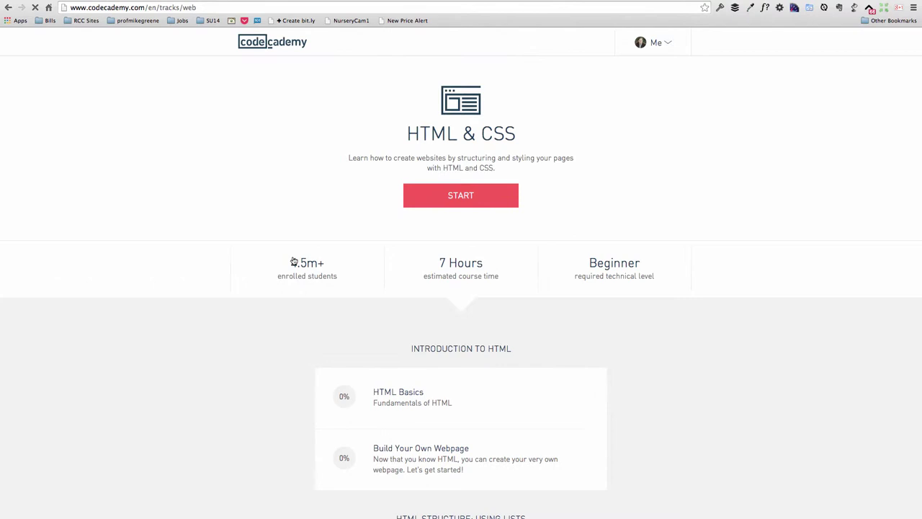
{"action": "left_click", "coordinate": [408, 403]}
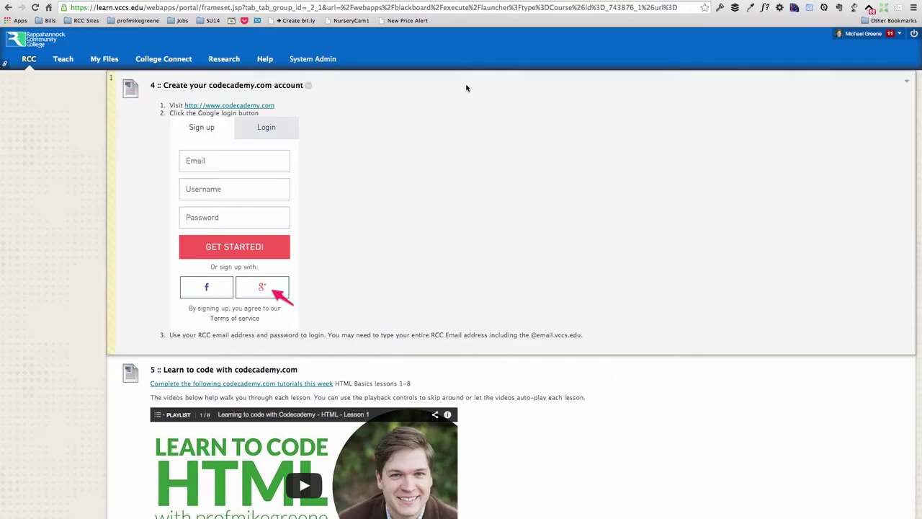
Step: Review item 5, Learn to code with codecademy.com, and its lesson videos on the Week 1 page
{"action": "scroll", "coordinate": [570, 245], "scroll_direction": "down", "scroll_amount": 3}
{"action": "scroll", "coordinate": [571, 245], "scroll_direction": "down", "scroll_amount": 5}
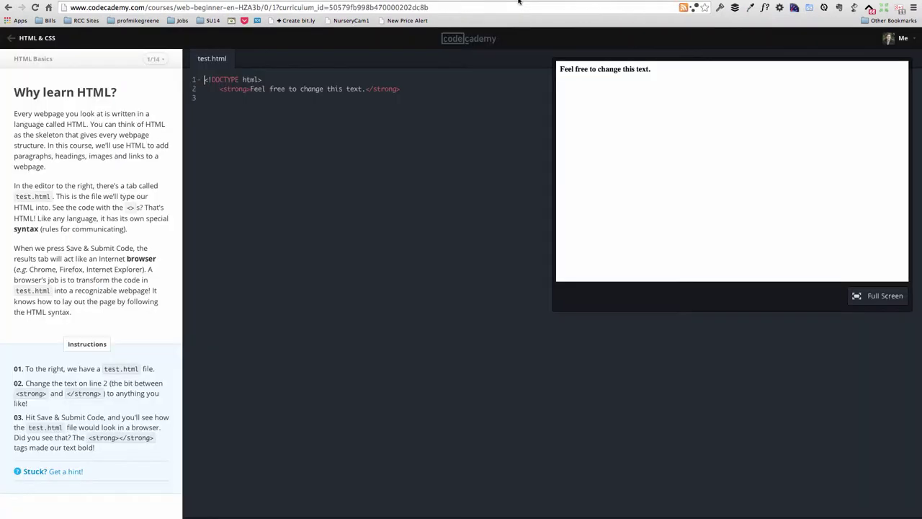
Step: Show the lesson list of the HTML Basics course and expand its Body elements section
{"action": "left_click", "coordinate": [155, 59]}
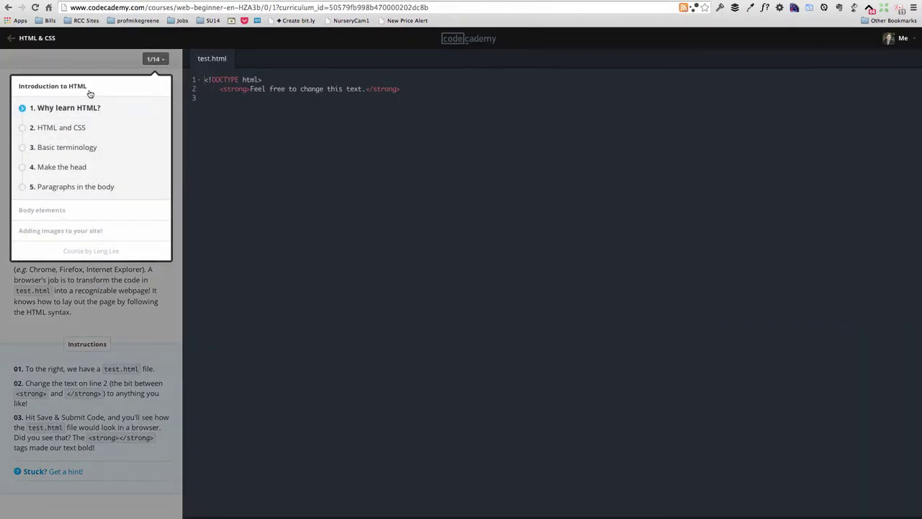
{"action": "left_click", "coordinate": [54, 210]}
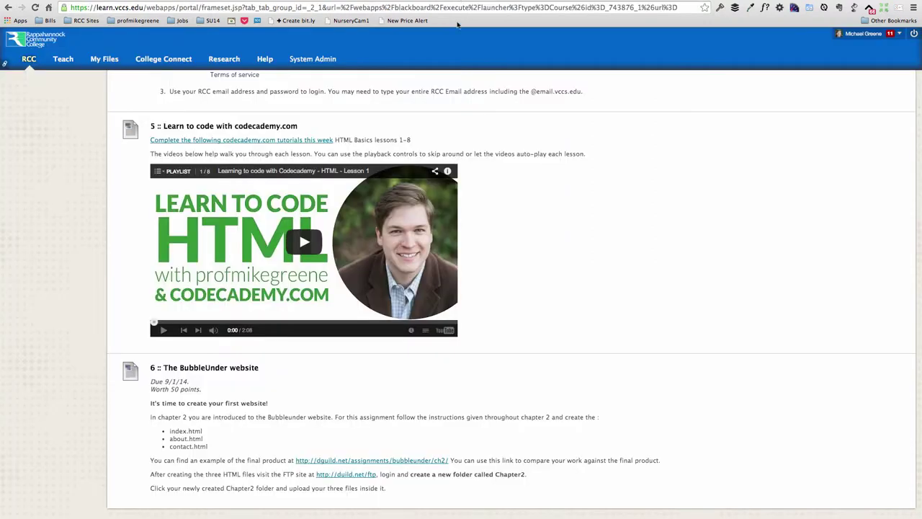
Step: Open the example BubbleUnder website from item 6 of the Week 1 page and view its About Us, Contact Us and Home pages
{"action": "scroll", "coordinate": [328, 245], "scroll_direction": "down", "scroll_amount": 1}
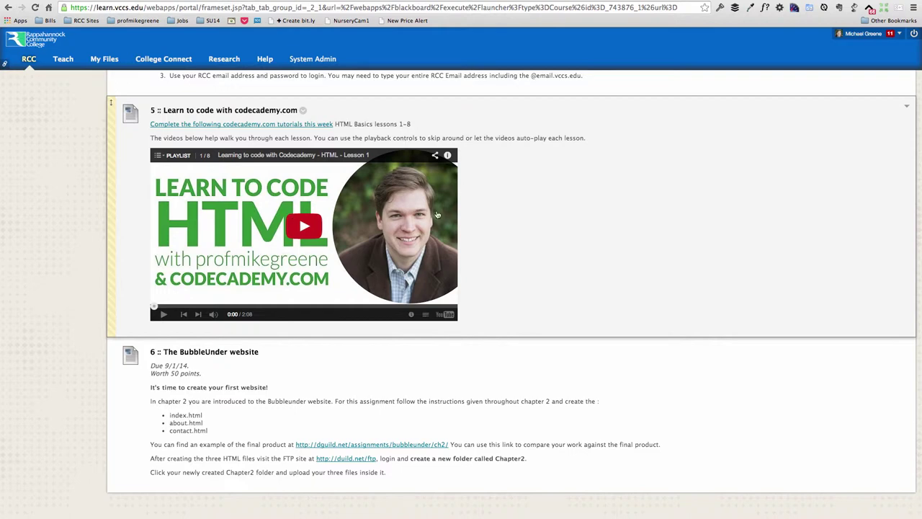
{"action": "scroll", "coordinate": [501, 211], "scroll_direction": "down", "scroll_amount": 1}
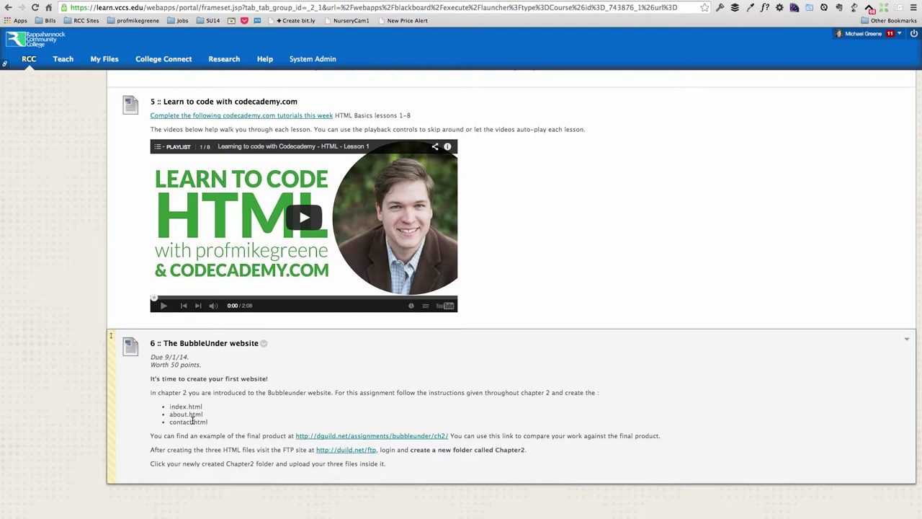
{"action": "left_click", "coordinate": [371, 436]}
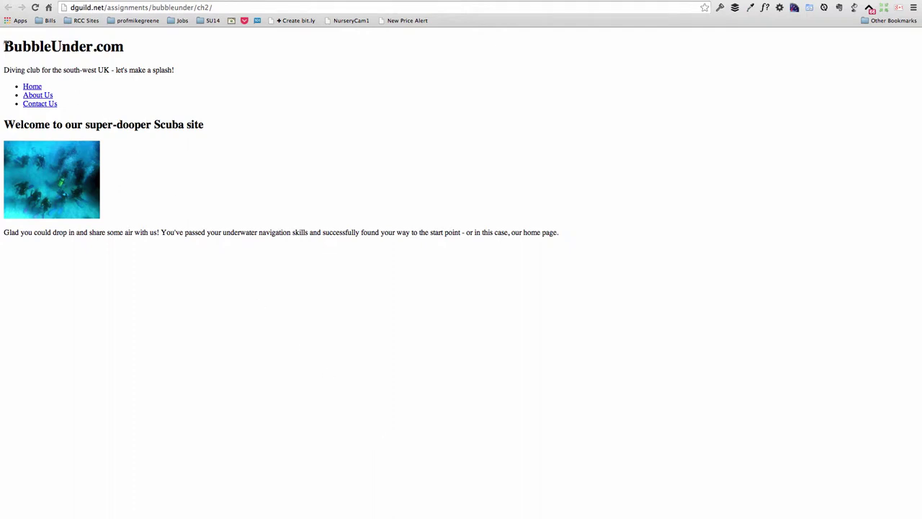
{"action": "left_click", "coordinate": [40, 94]}
{"action": "left_click", "coordinate": [41, 105]}
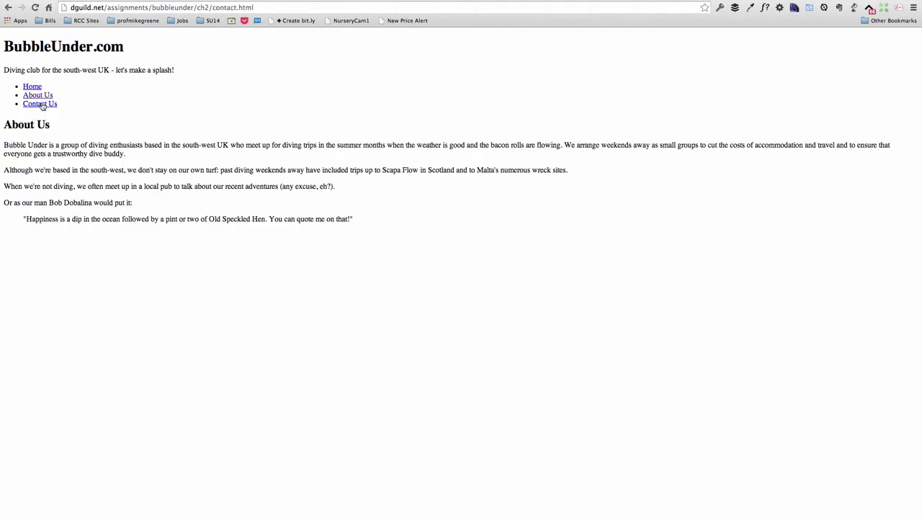
{"action": "left_click", "coordinate": [40, 88]}
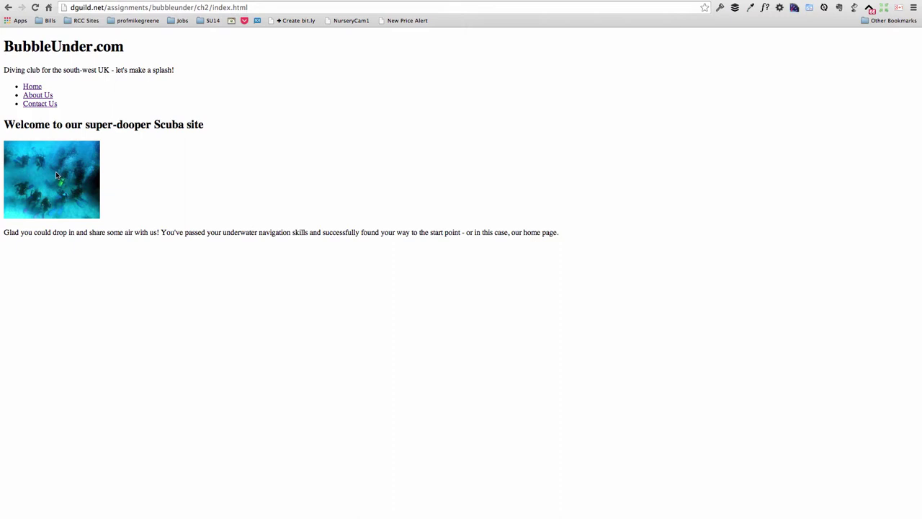
Step: Return from the example site to the Week 1 page and go back to its first item, Welcome to ITD 110
{"action": "key", "text": "ctrl+Tab"}
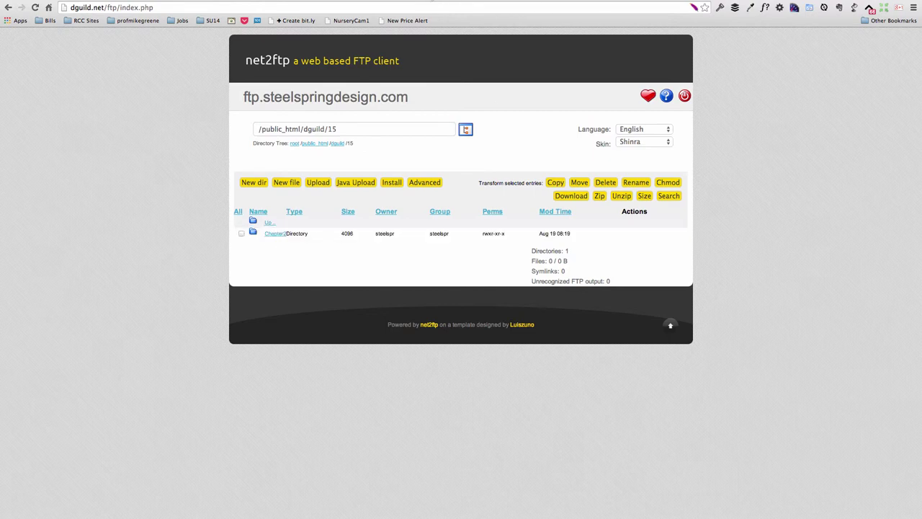
{"action": "key", "text": "ctrl+Tab"}
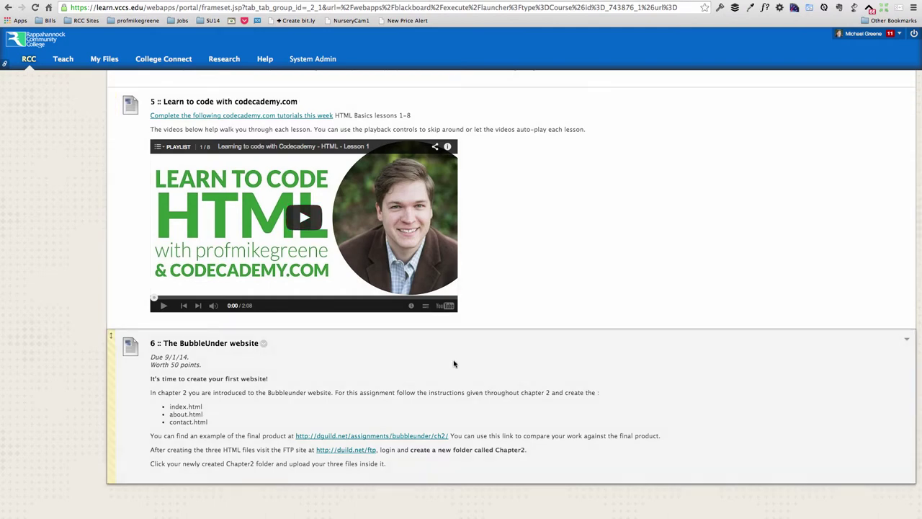
{"action": "scroll", "coordinate": [453, 364], "scroll_direction": "up", "scroll_amount": 5}
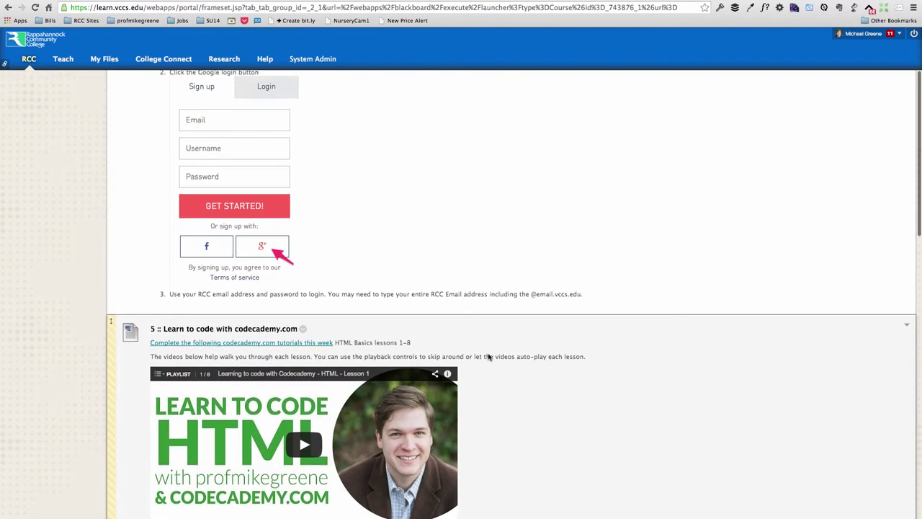
{"action": "scroll", "coordinate": [489, 356], "scroll_direction": "up", "scroll_amount": 15}
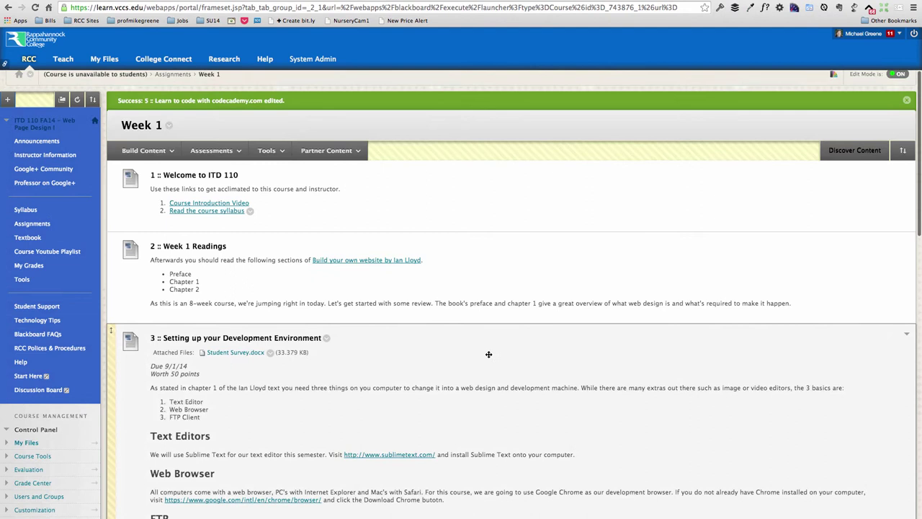
{"action": "scroll", "coordinate": [488, 354], "scroll_direction": "up", "scroll_amount": 1}
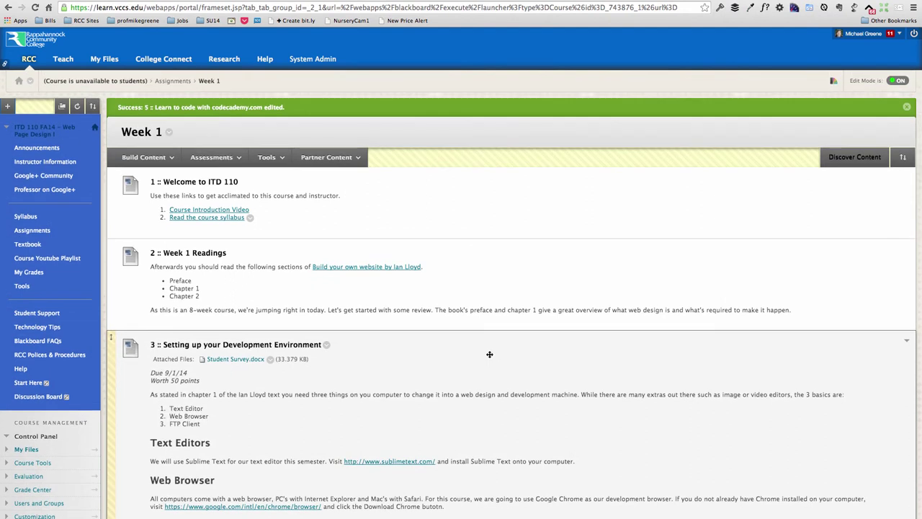